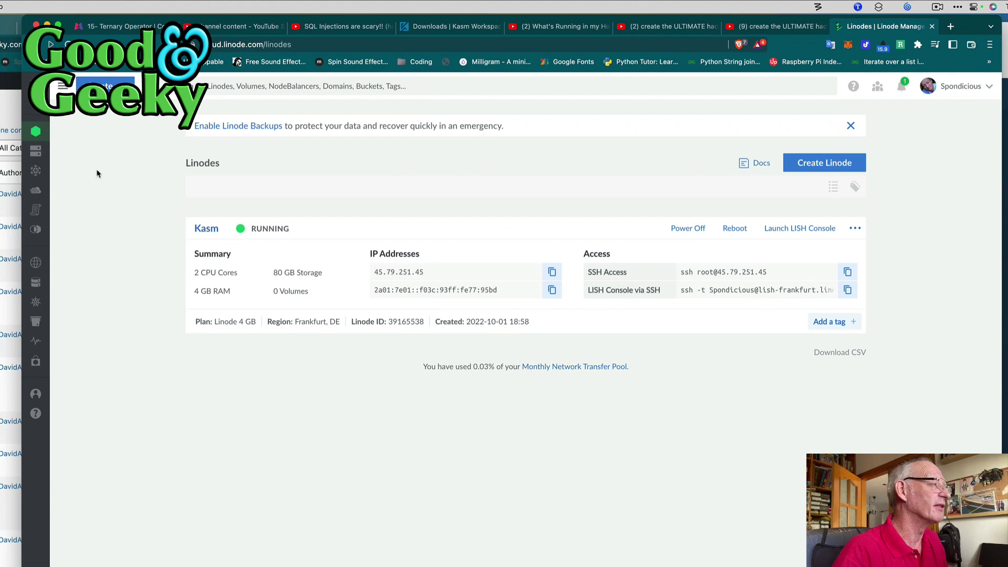
- Launch Safari on the Kasm login page and sign in with the saved administrator login
mouse_move(37, 174)
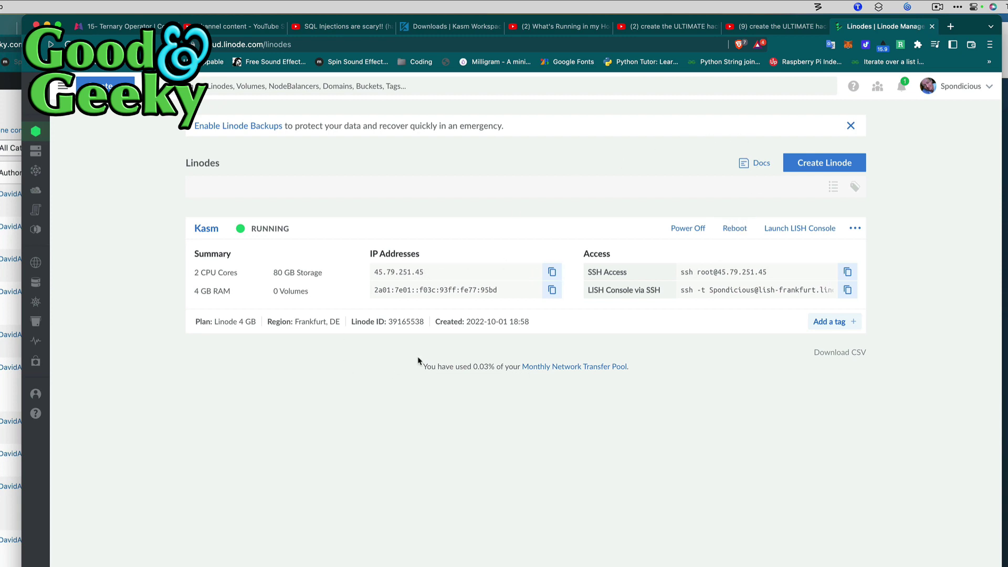
key("ctrl+alt+super+space")
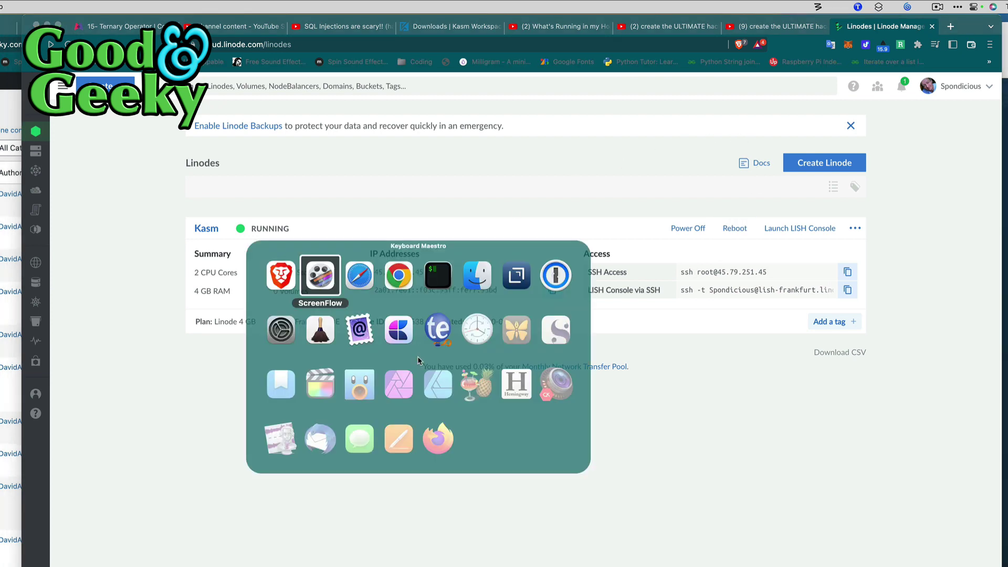
key("Right")
key("Return")
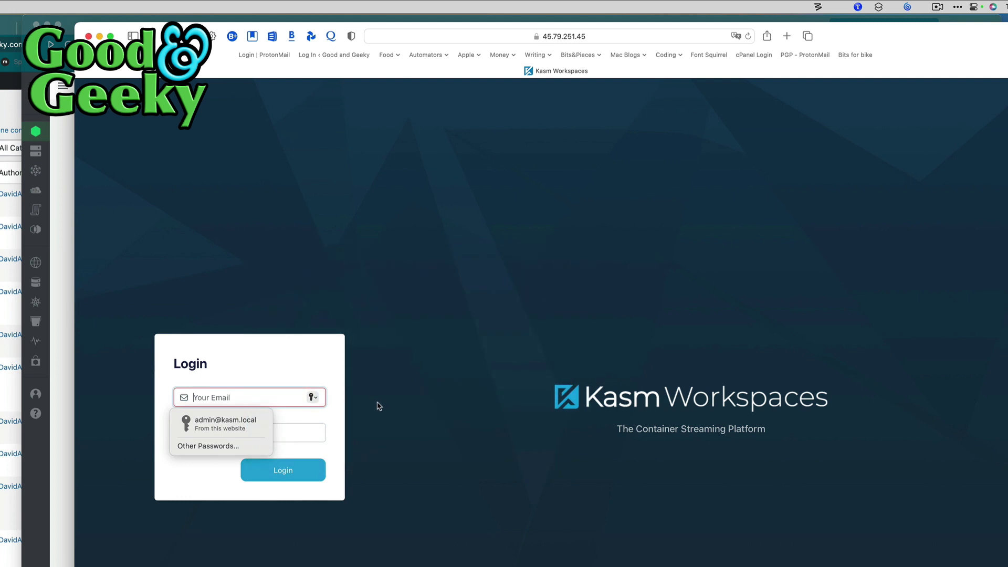
left_click(253, 423)
left_click(285, 470)
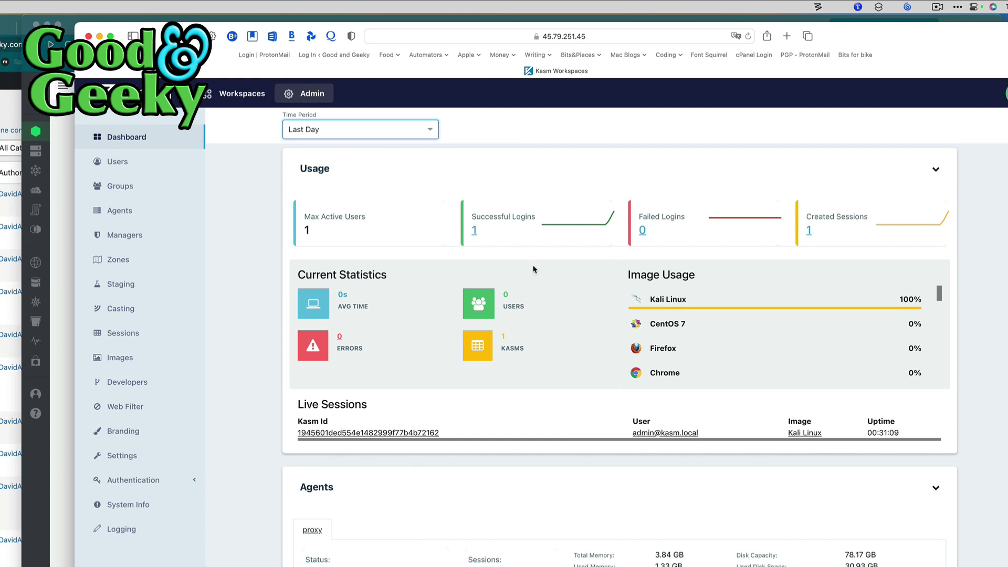
- Switch to the Workspaces catalog of launchable apps
left_click(240, 98)
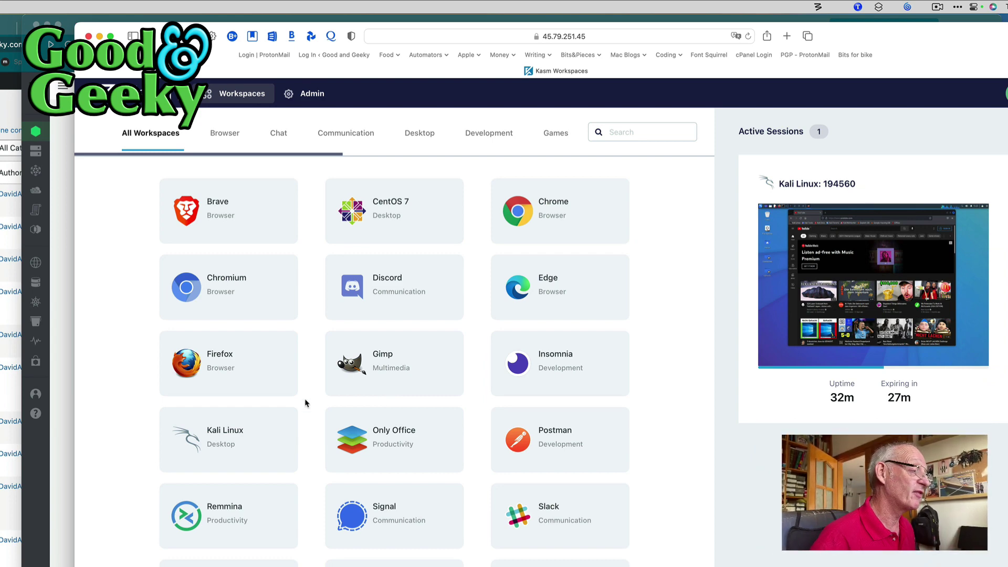
- Launch a Kali Linux session and browse to its Desktop folder through File System
left_click(263, 438)
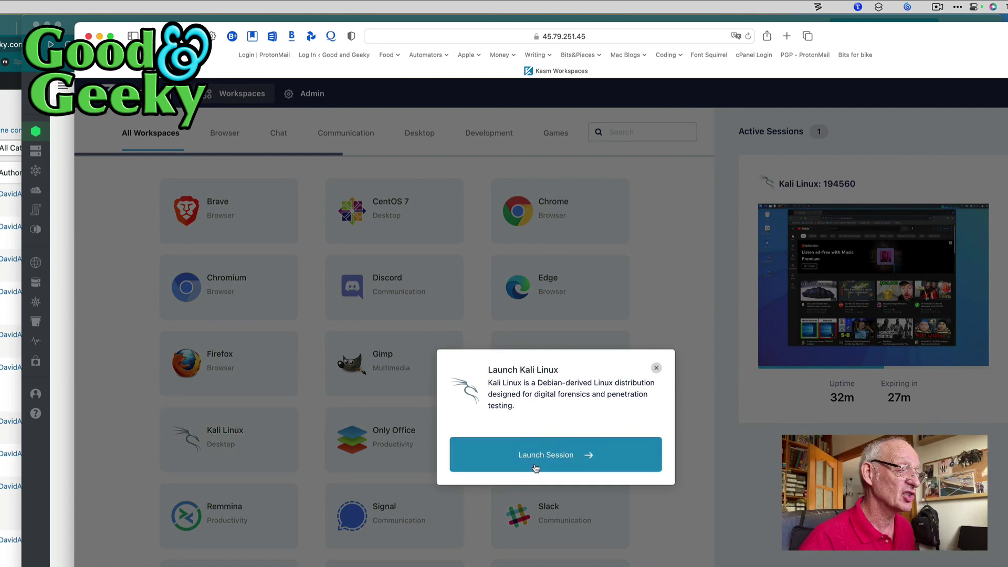
left_click(535, 468)
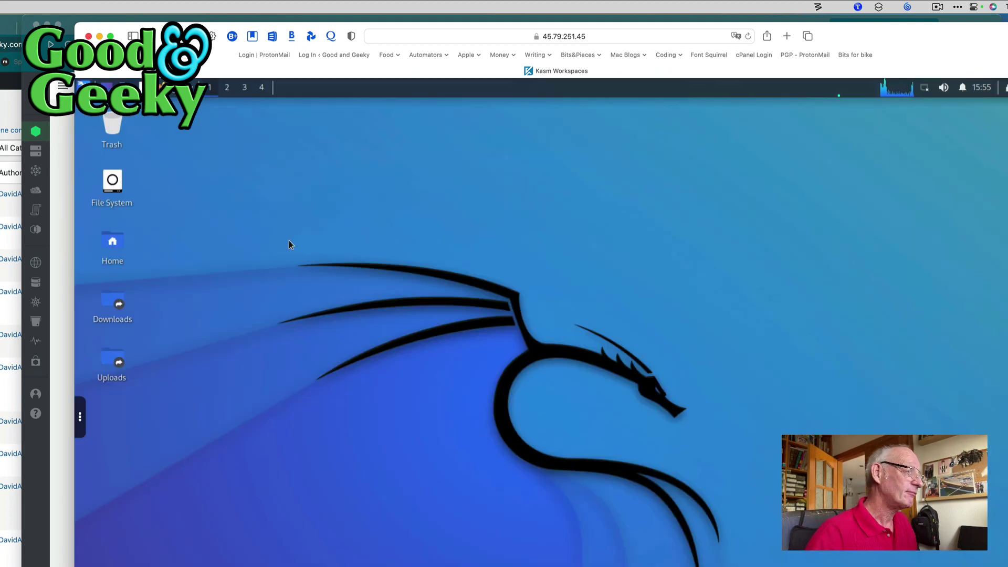
double_click(114, 185)
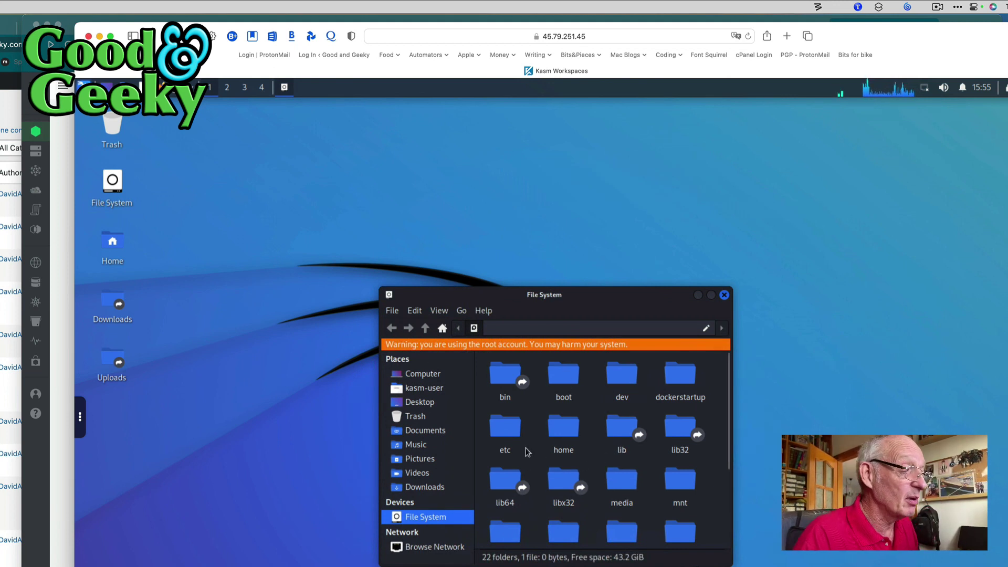
left_click(418, 546)
left_click(419, 401)
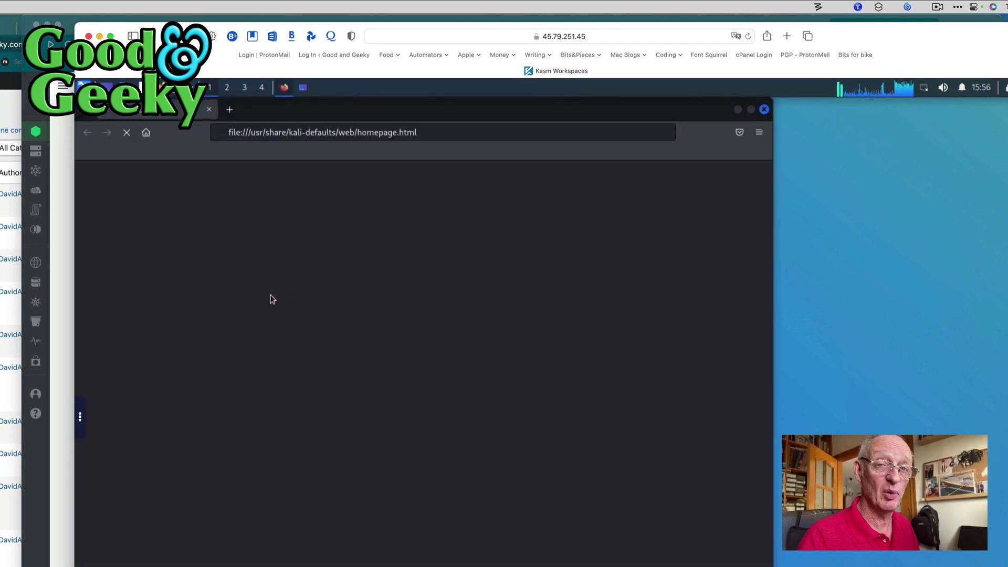
- Browse the Kali application menu to the Information Gathering tools
left_click(84, 87)
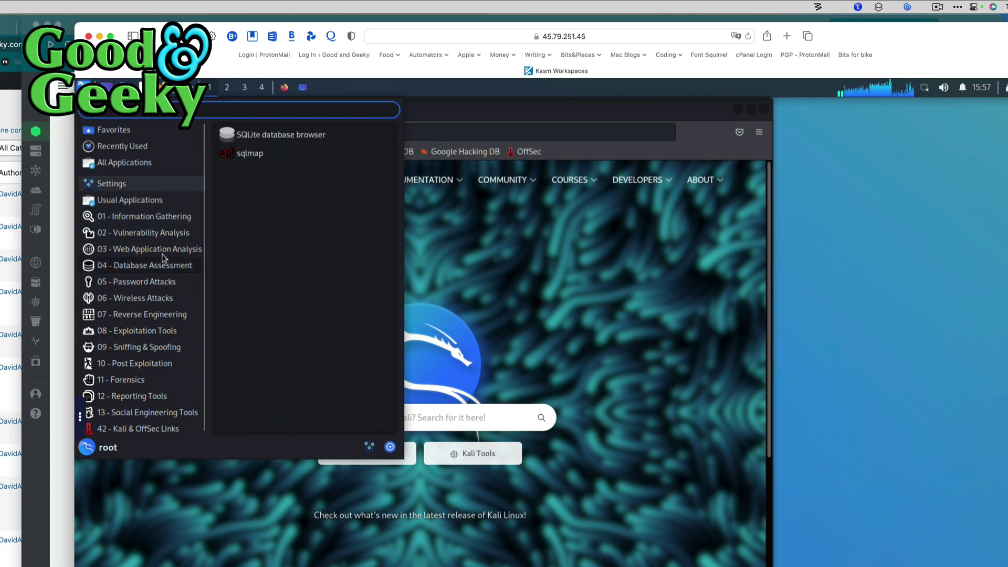
mouse_move(160, 273)
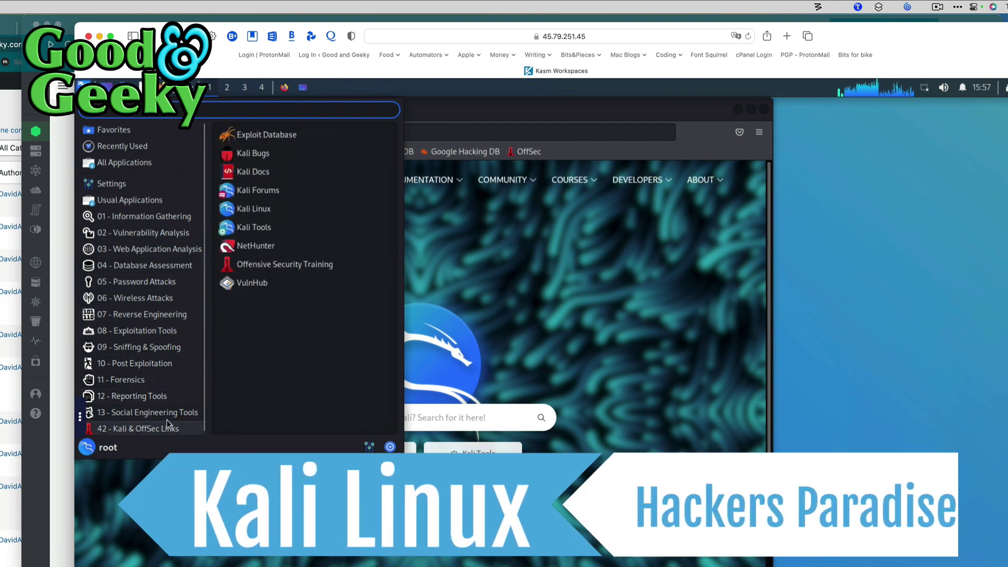
mouse_move(152, 222)
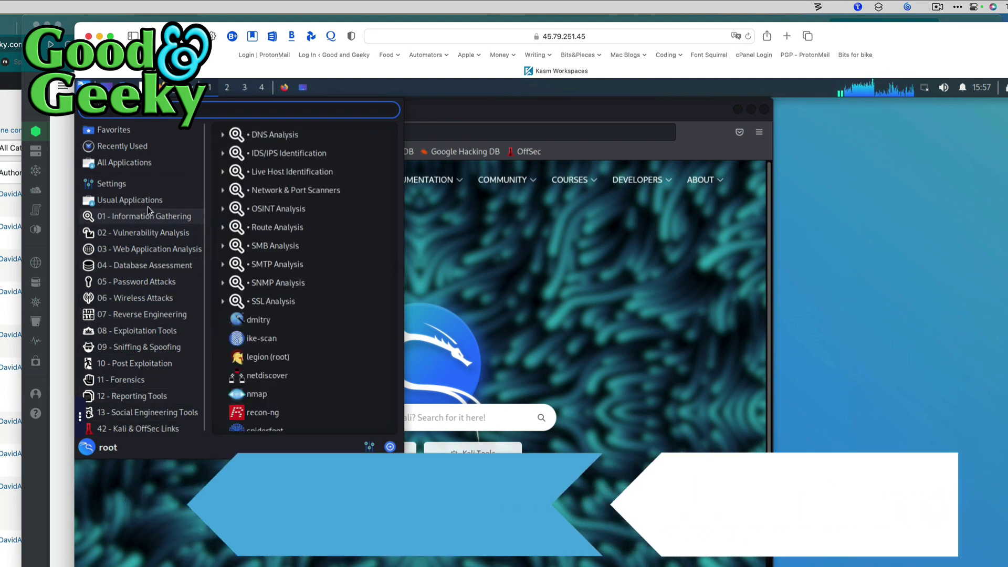
mouse_move(147, 203)
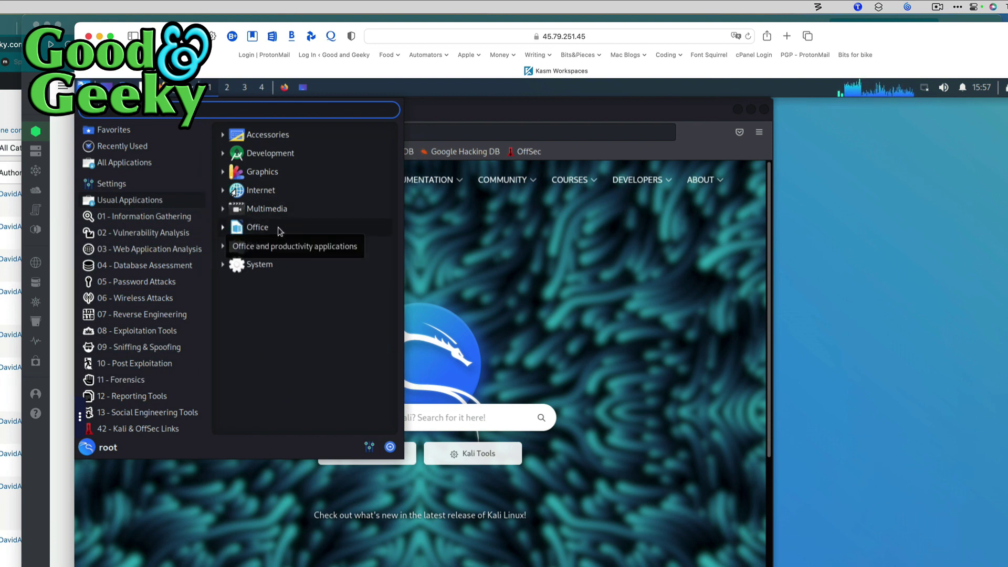
left_click(158, 216)
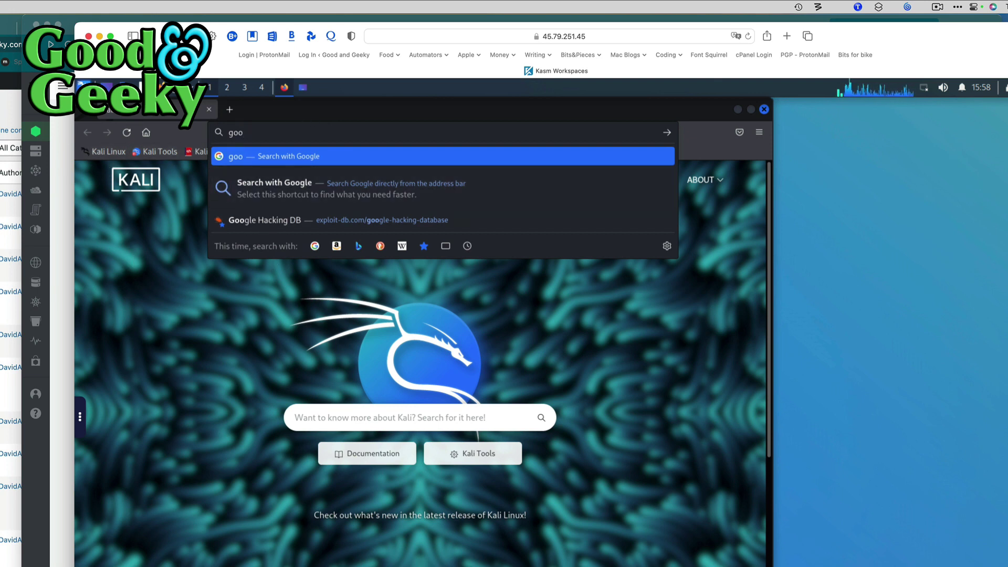
- Clear the partial search and paste goodandgeeky.com from the Kasm clipboard into Firefox's address bar
key("Escape")
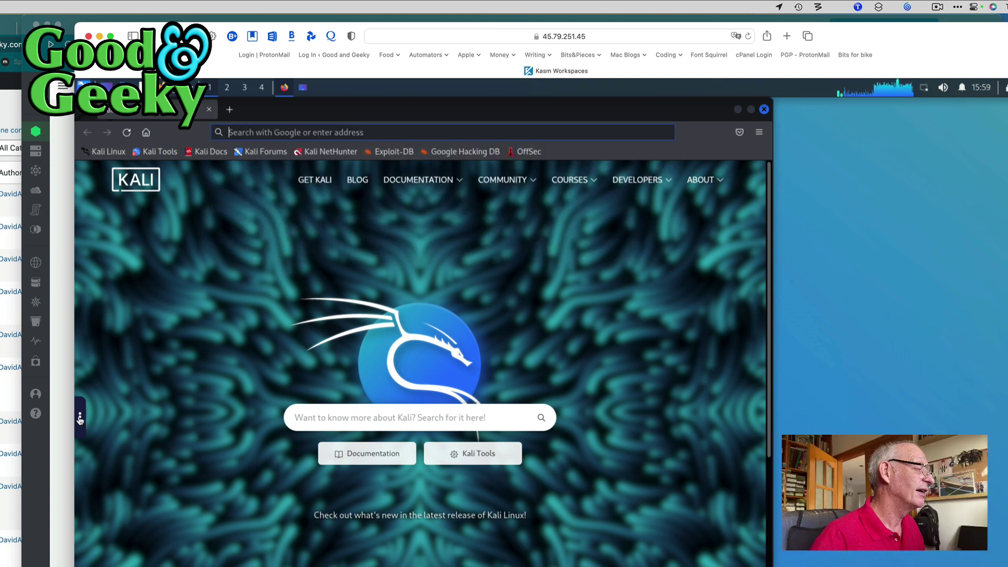
left_click(80, 418)
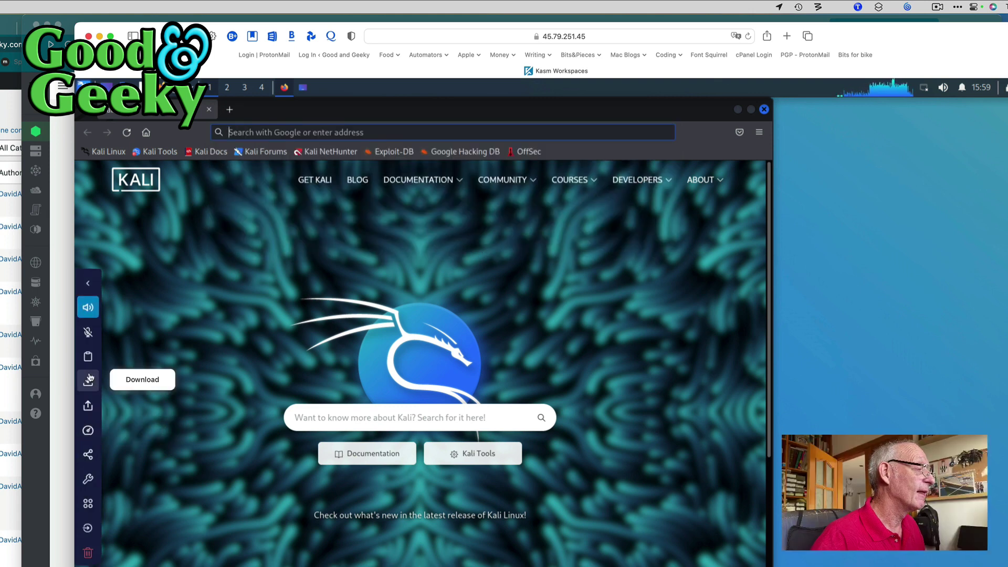
left_click(86, 357)
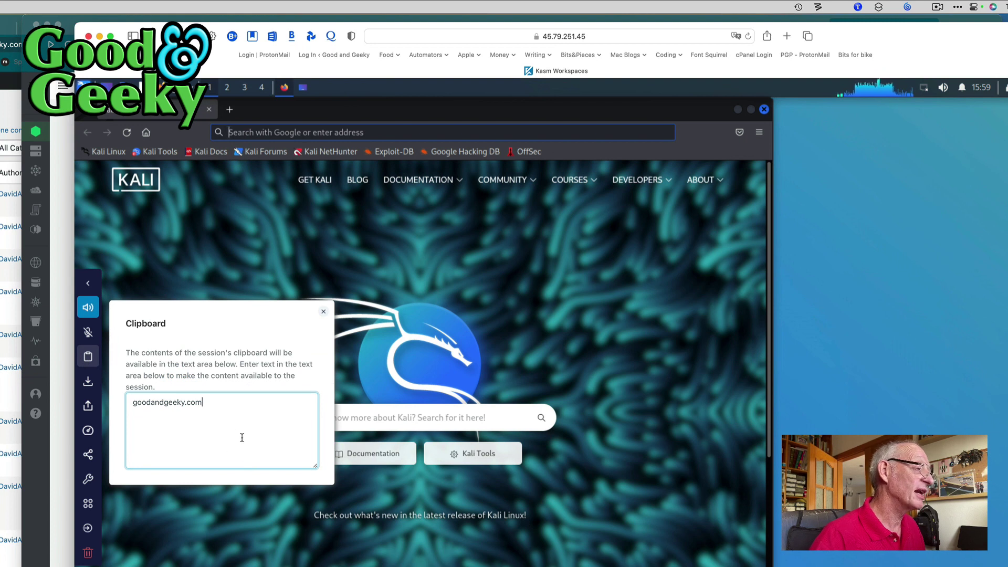
left_click(237, 386)
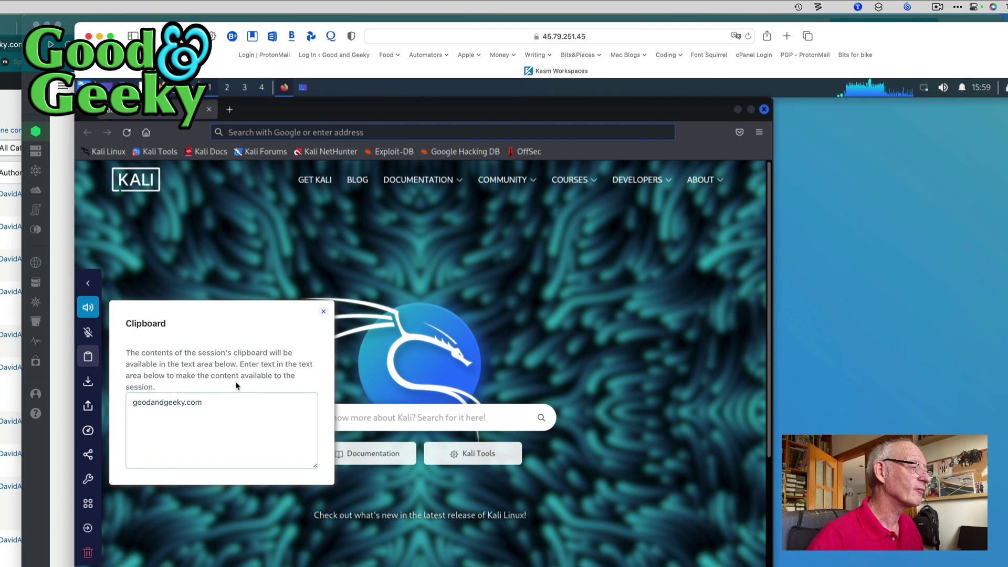
left_click(273, 133)
right_click(272, 136)
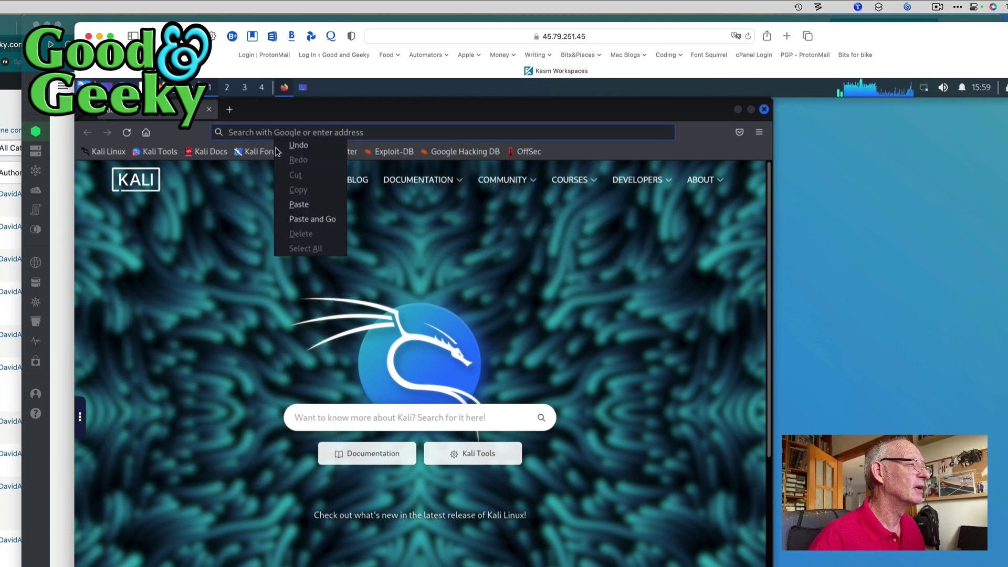
left_click(307, 208)
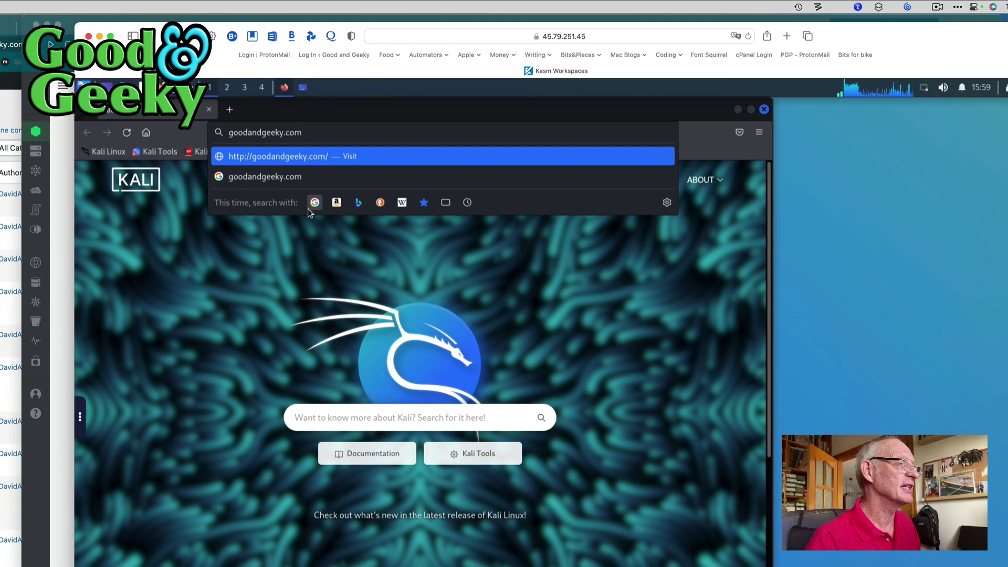
- Load goodandgeeky.com in Firefox and expand the Kasm session control panel
key("Return")
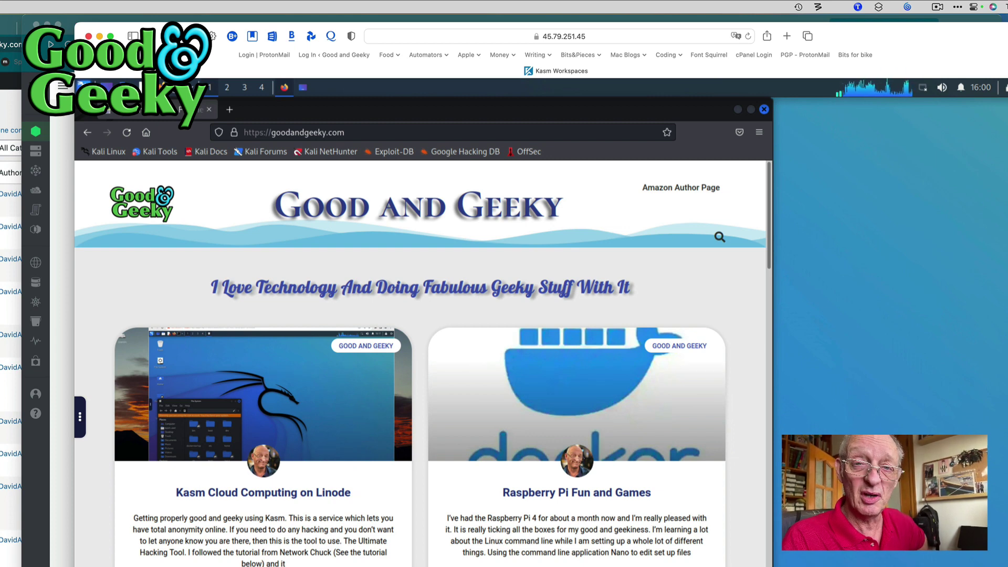
left_click(81, 418)
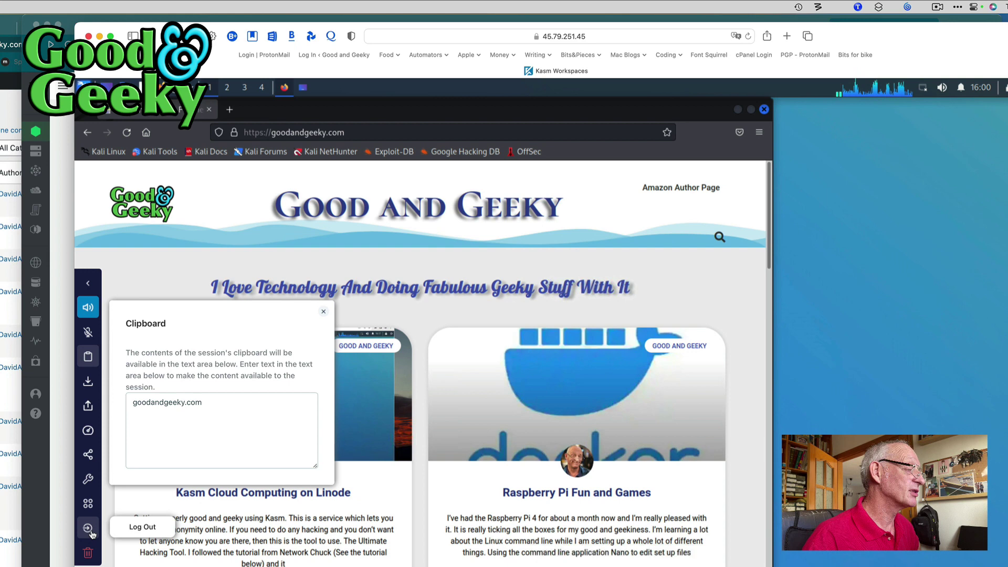
- Log out of the Kali Linux session, signing out of all devices
left_click(90, 531)
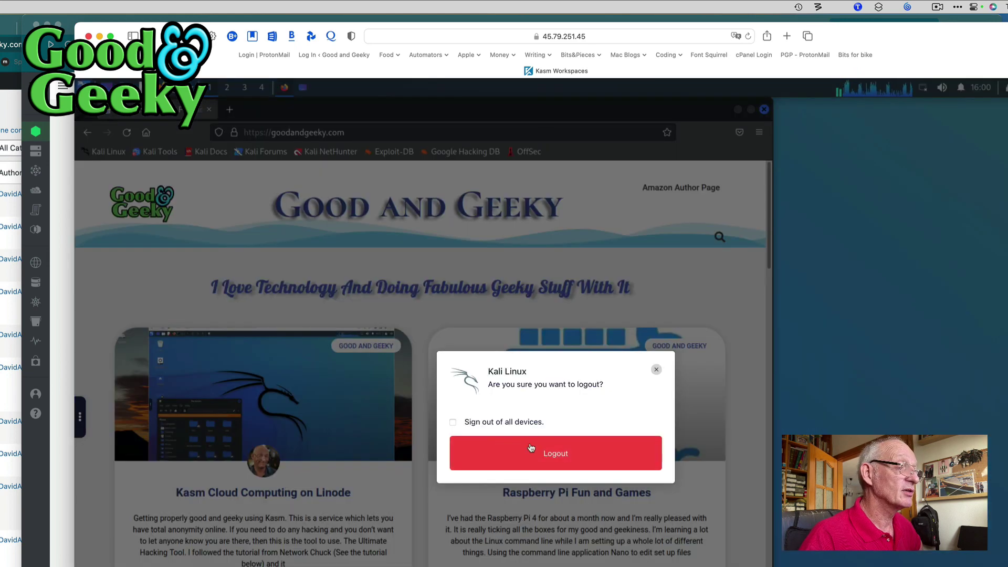
left_click(452, 422)
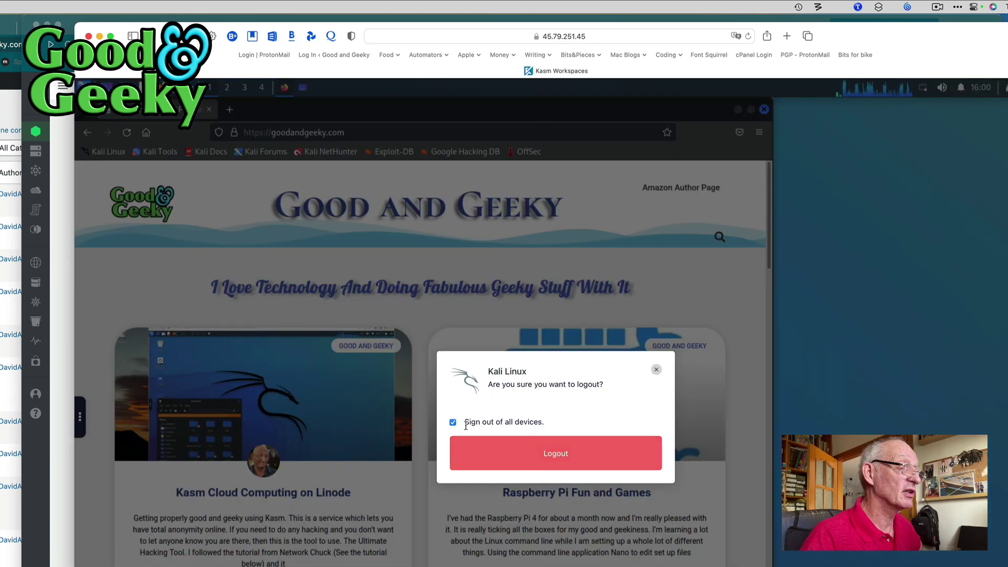
left_click(567, 455)
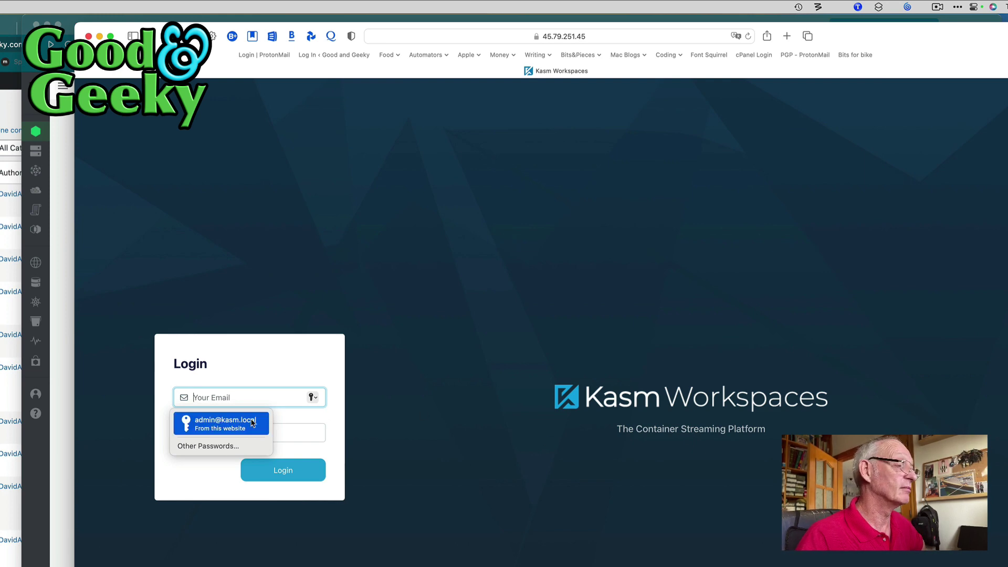
- Sign back in as admin and delete the still-running Kali Linux session
left_click(221, 423)
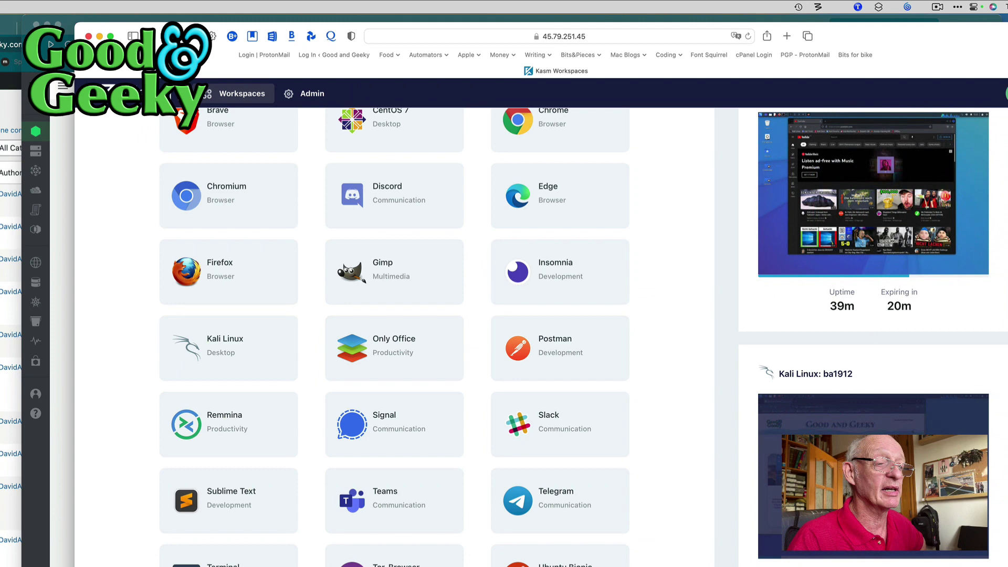
left_click(840, 423)
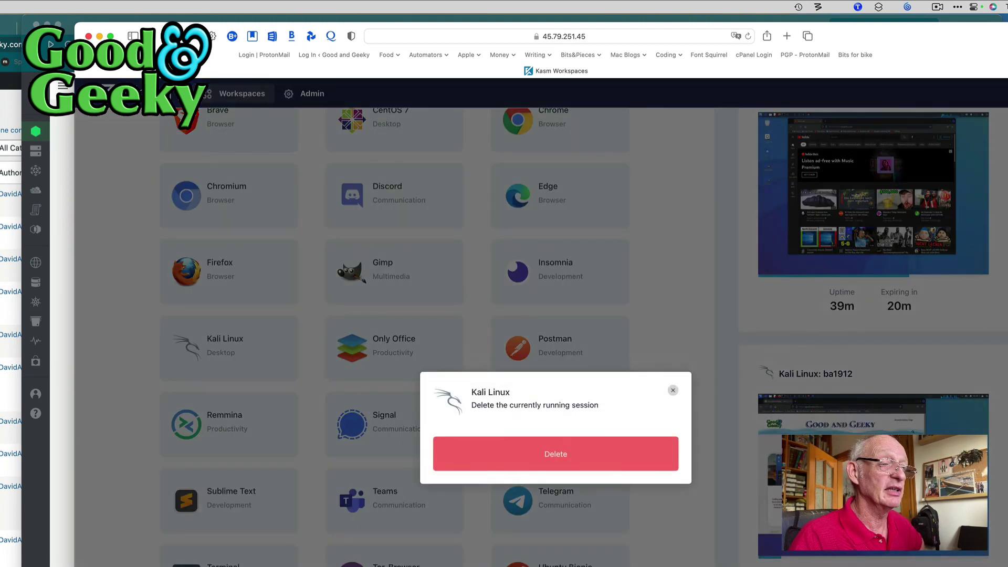
left_click(558, 466)
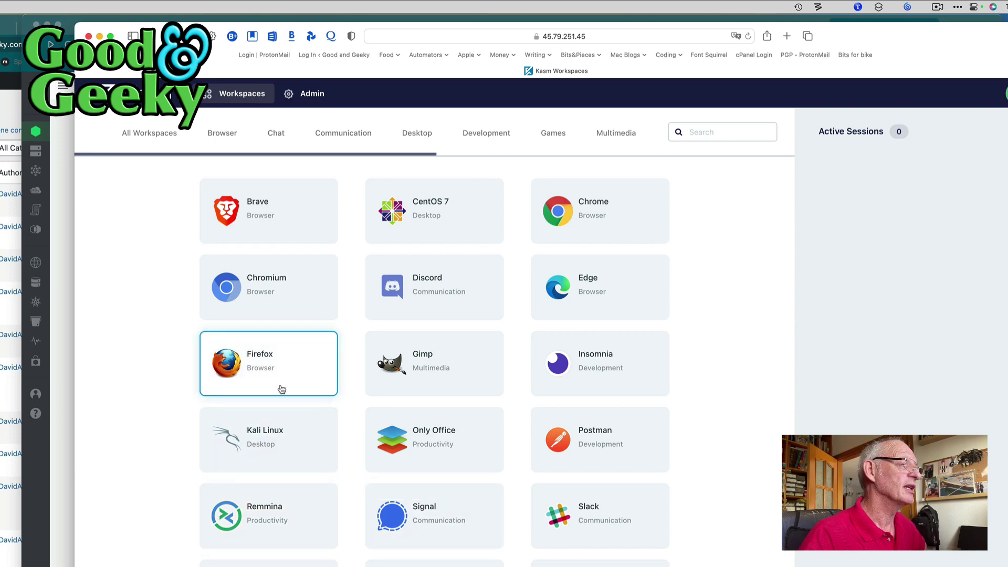
- Launch a Brave browser session, then scroll back up the workspaces dashboard
left_click(299, 232)
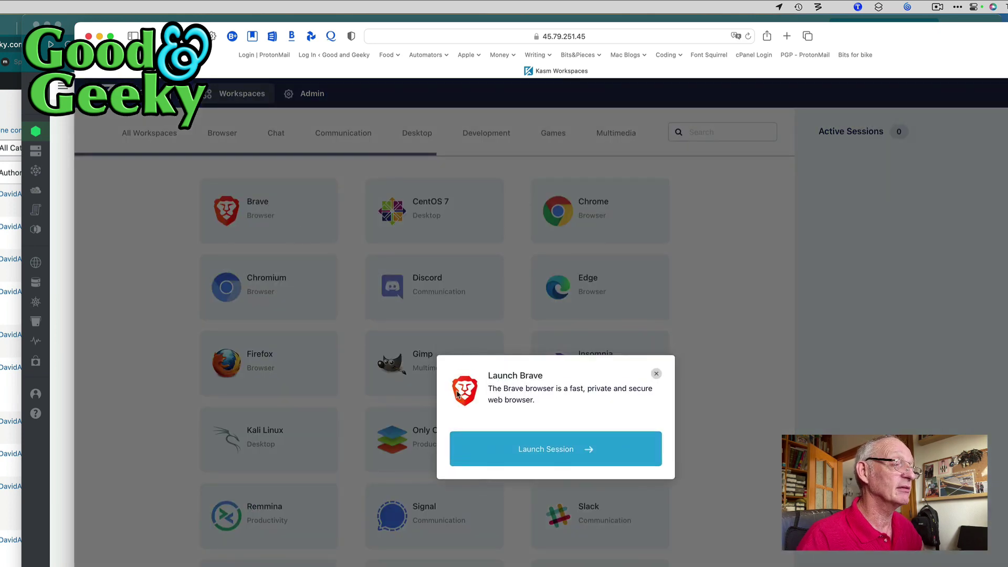
left_click(550, 458)
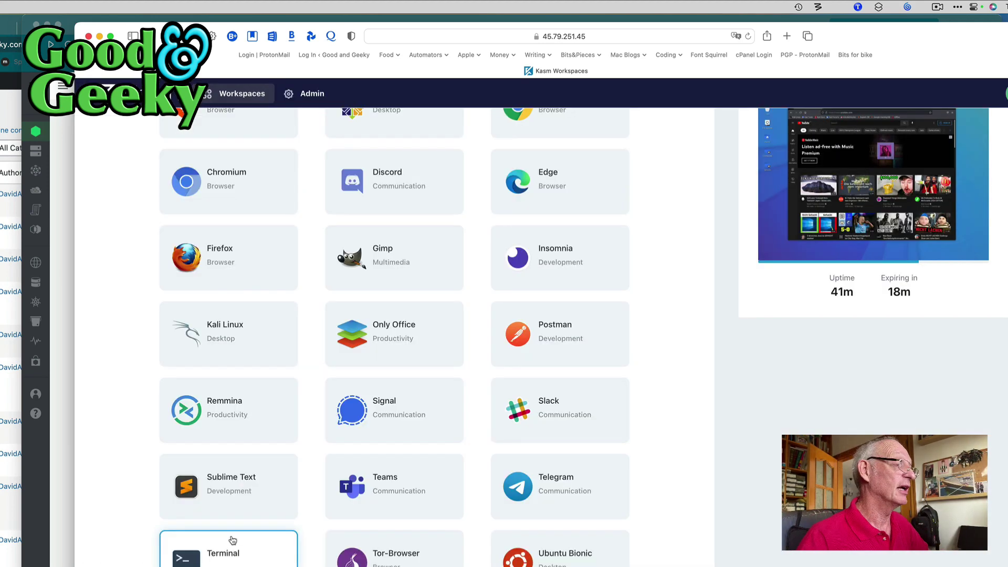
scroll(226, 538, "up", 3)
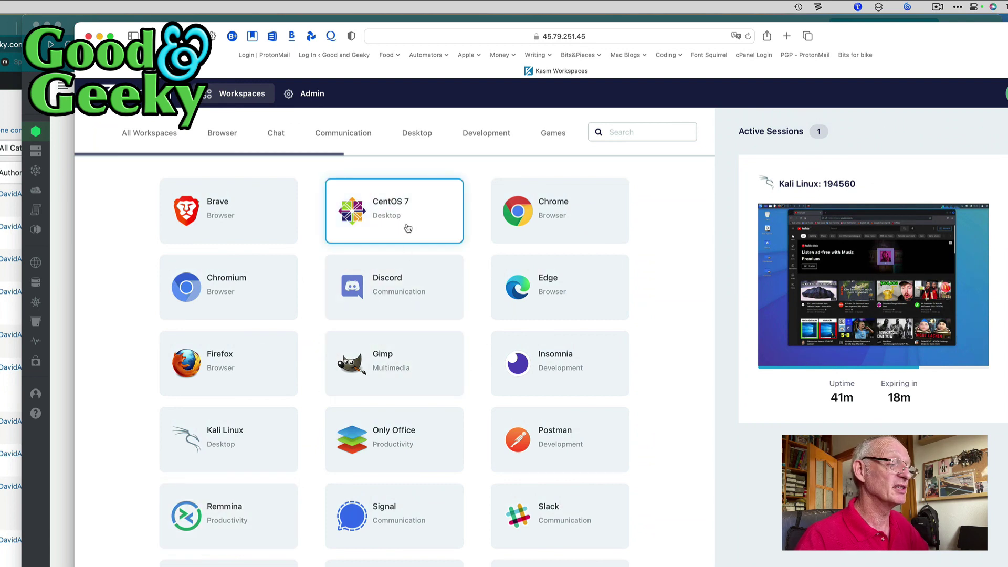
- Scroll down to the Ubuntu Bionic card and launch its desktop session
scroll(393, 525, "down", 3)
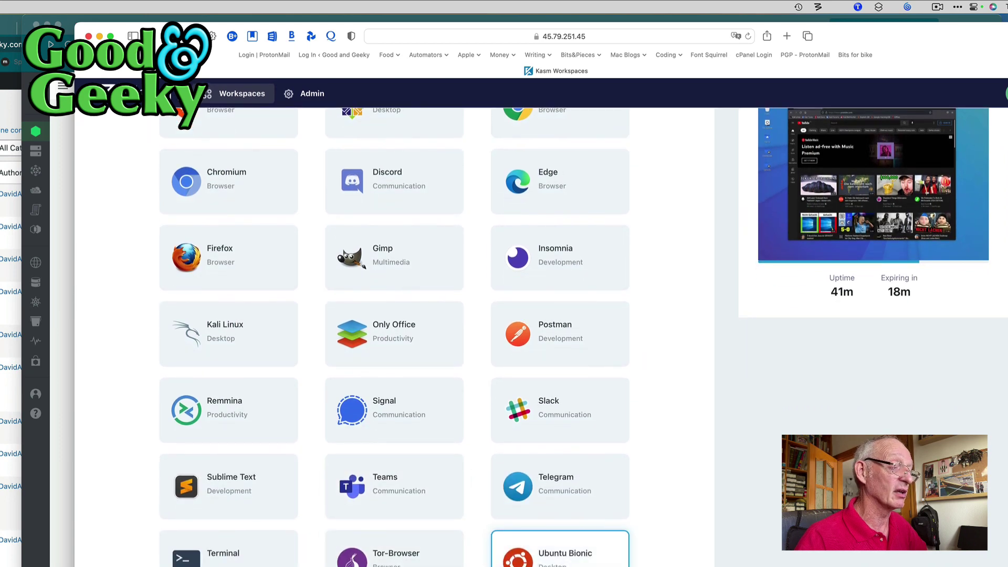
left_click(560, 556)
left_click(568, 443)
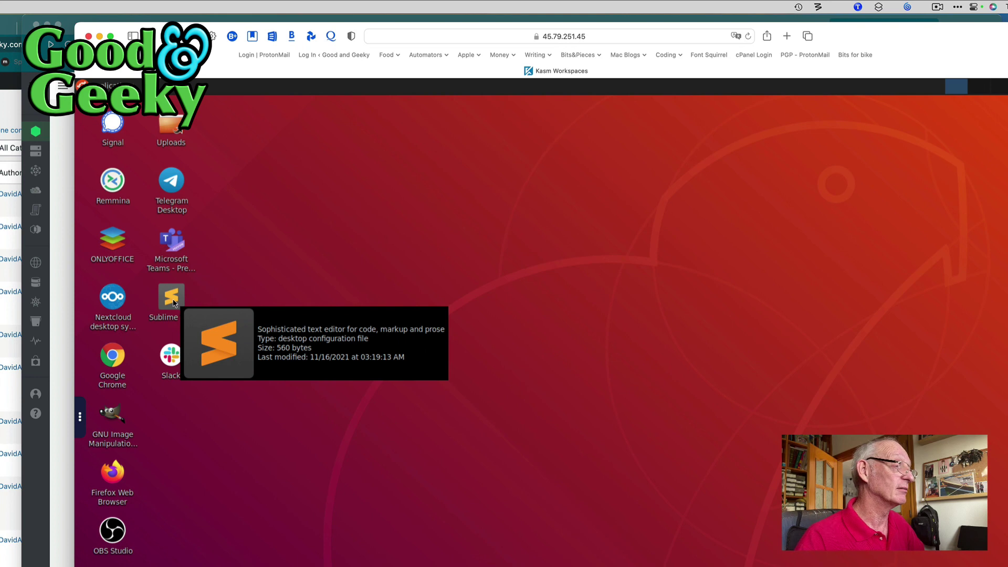
- Open Sublime Text, cancel the update notice, and type 'Hllo Worl'
double_click(168, 302)
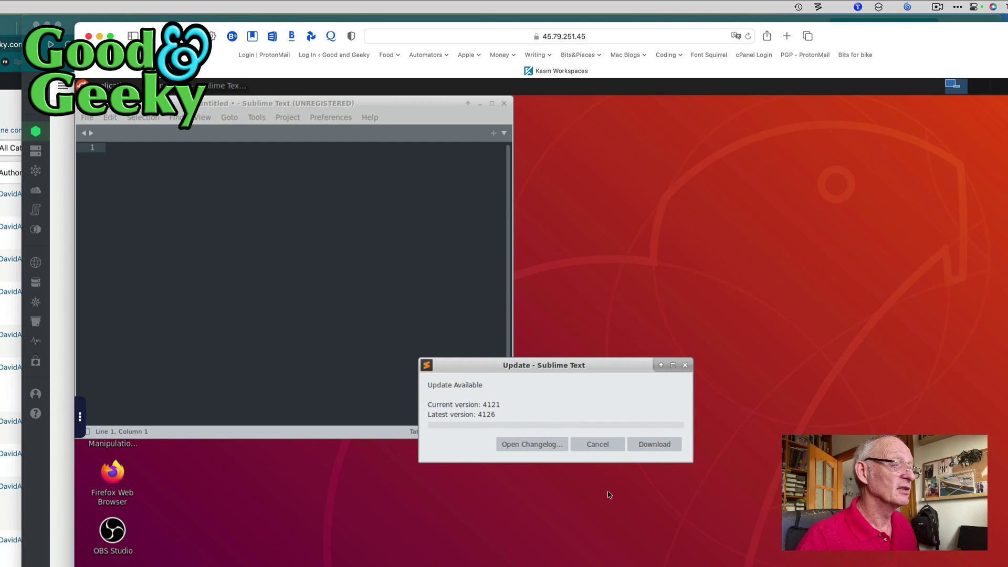
left_click(590, 445)
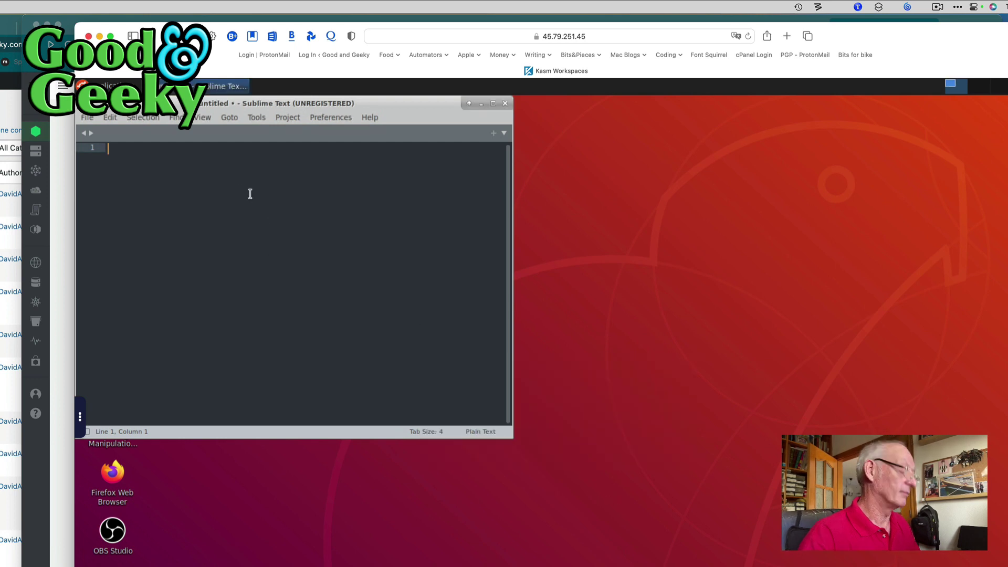
type("Hllo W")
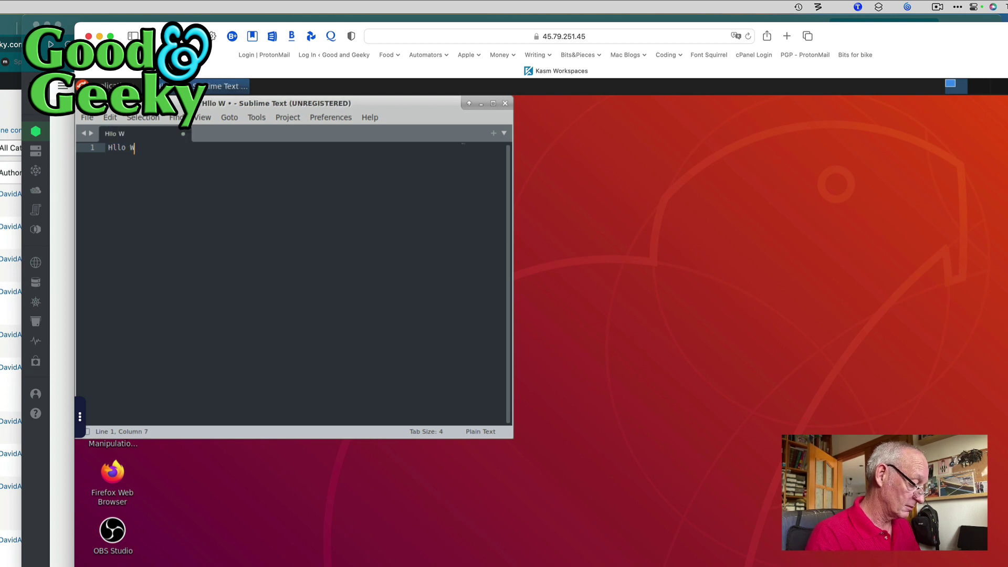
type("orl")
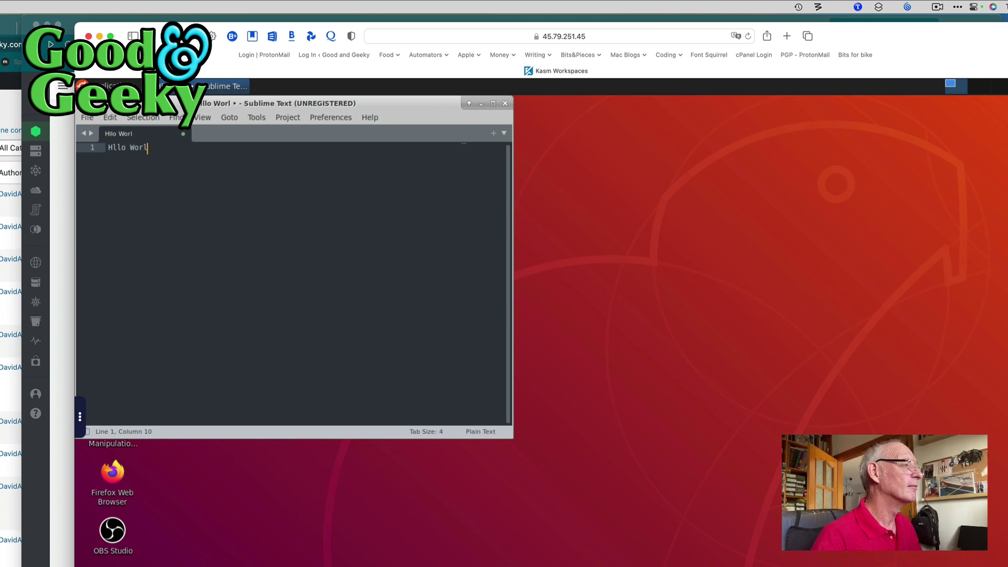
- Trim the line to 'Hllo W' by deleting 'orl' from its end
left_click(138, 147)
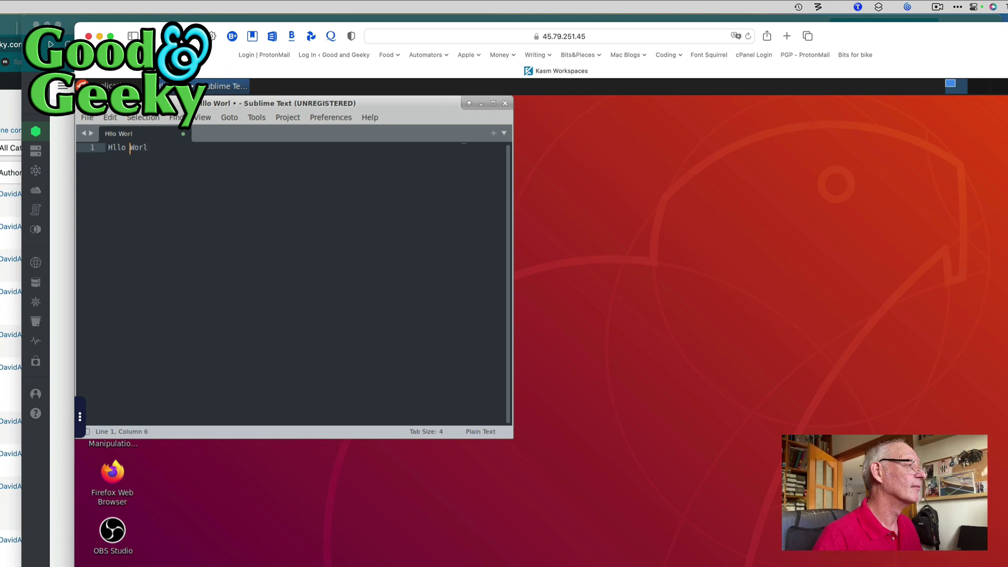
left_click(116, 148)
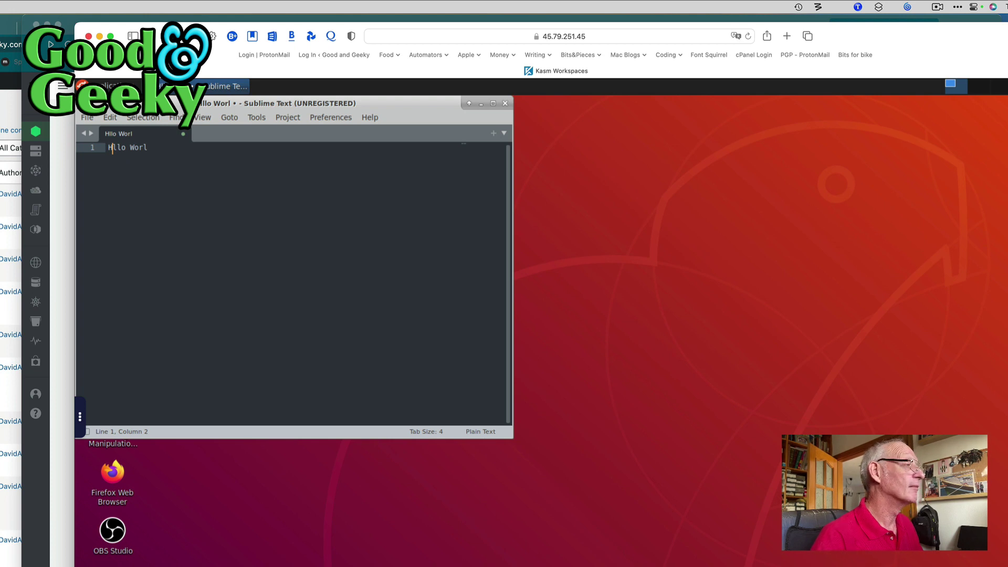
left_click(147, 148)
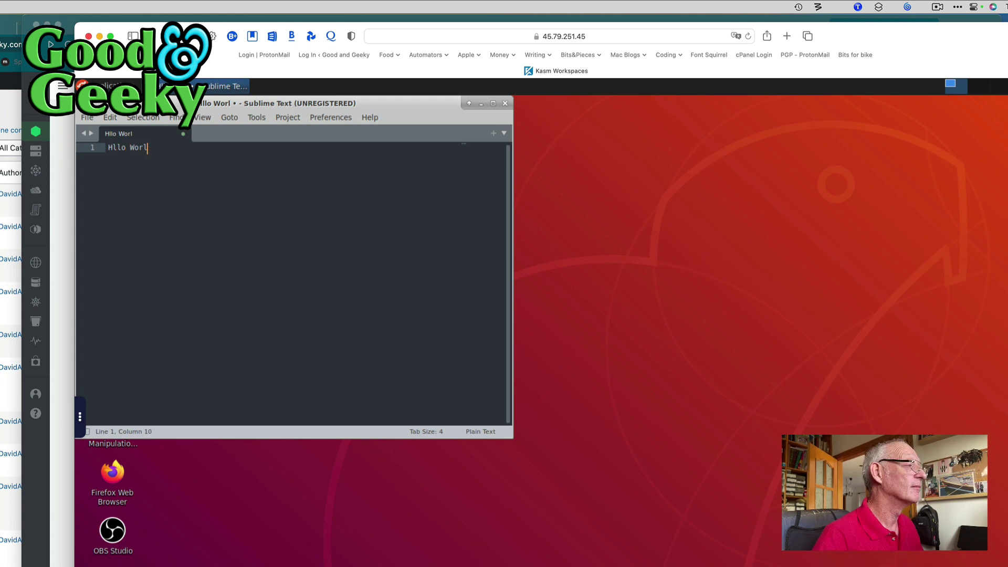
key("BackSpace")
key("BackSpace")
key("BackSpace")
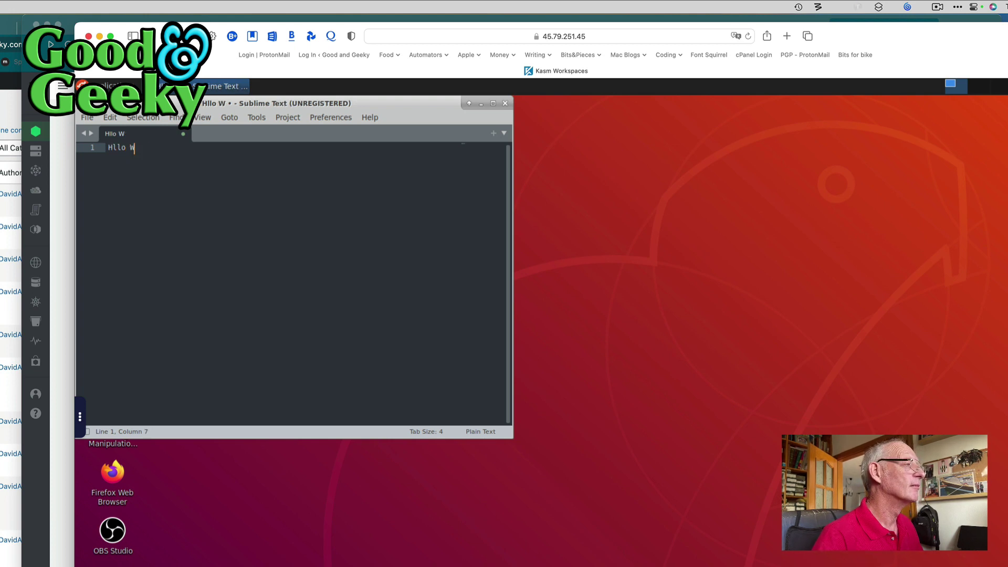